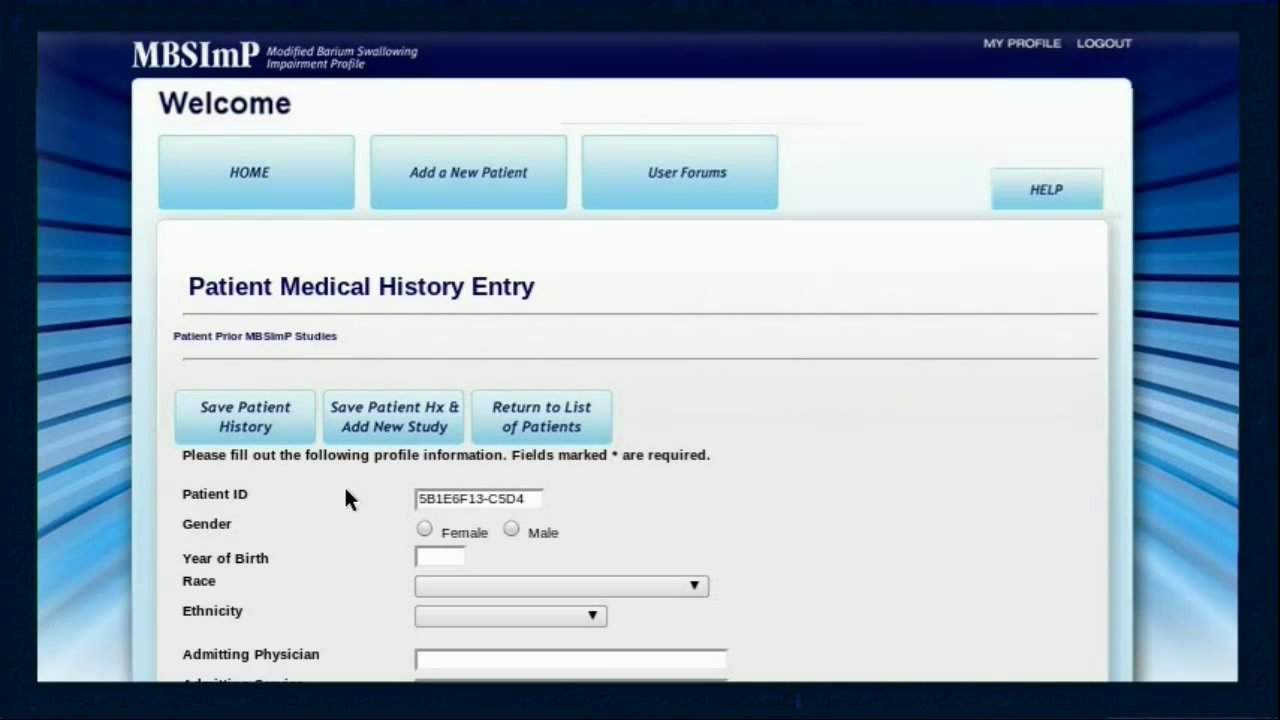
Mark Head & Neck Cancer as a current primary diagnosis under Digestive System Disorders in the patient's medical history
{"action": "scroll", "coordinate": [346, 492], "scroll_direction": "down", "scroll_amount": 2}
{"action": "scroll", "coordinate": [350, 500], "scroll_direction": "down", "scroll_amount": 2}
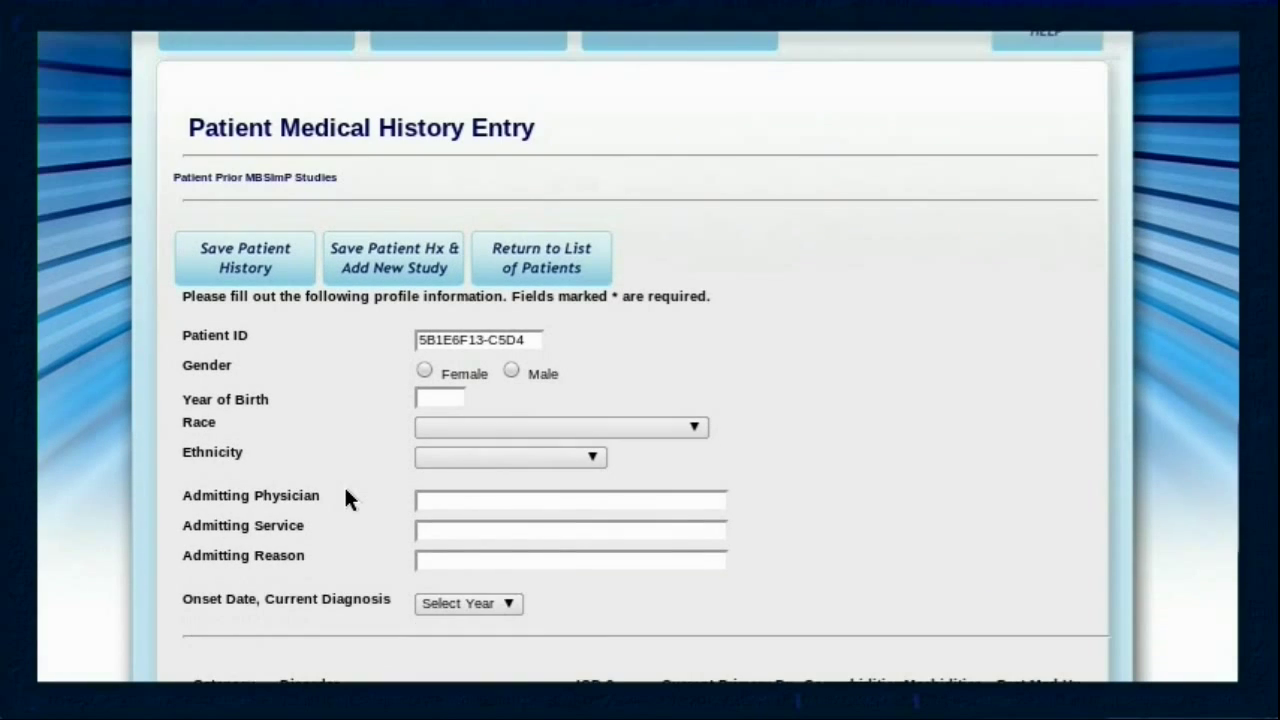
{"action": "scroll", "coordinate": [347, 498], "scroll_direction": "down", "scroll_amount": 4}
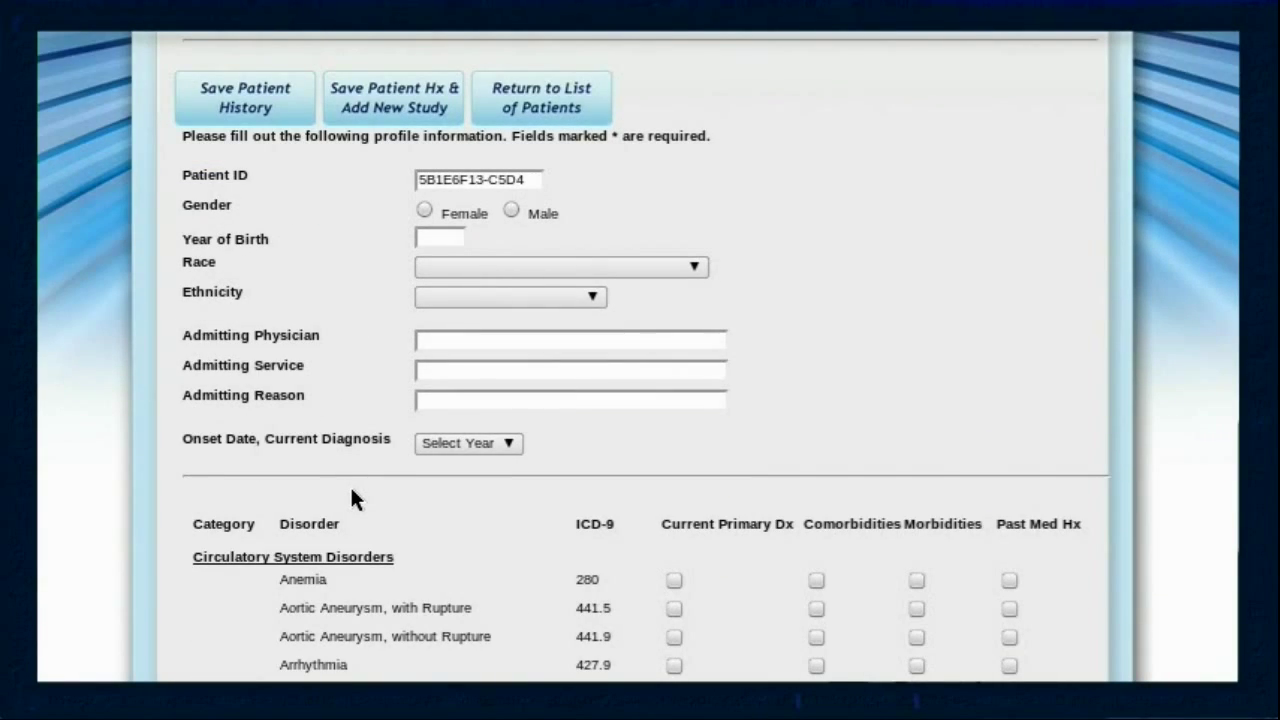
{"action": "scroll", "coordinate": [362, 488], "scroll_direction": "down", "scroll_amount": 2}
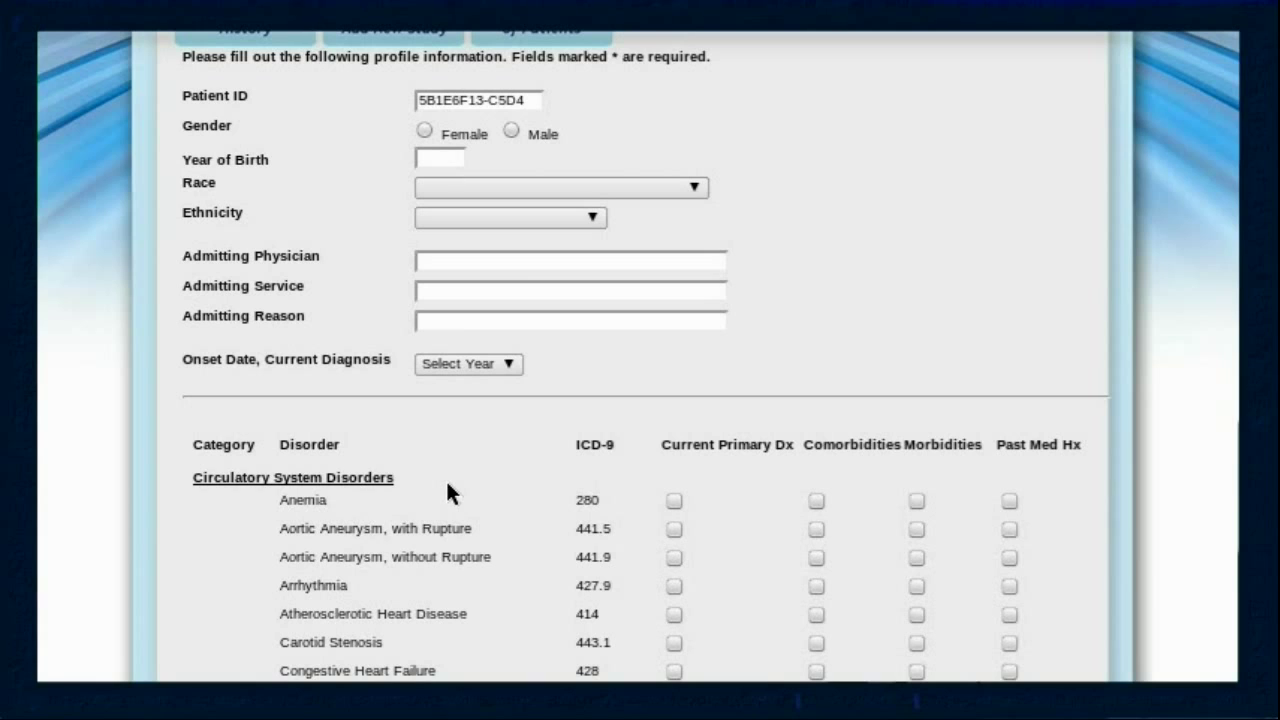
{"action": "scroll", "coordinate": [447, 486], "scroll_direction": "down", "scroll_amount": 8}
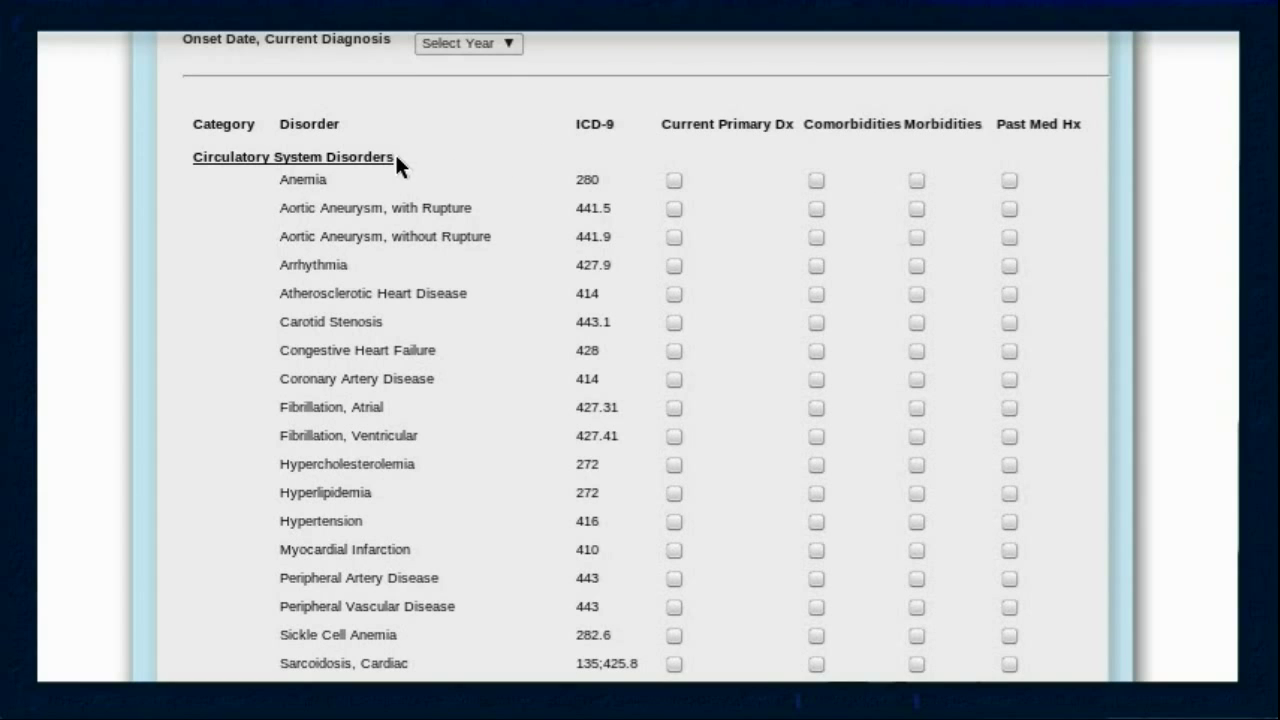
{"action": "scroll", "coordinate": [495, 510], "scroll_direction": "down", "scroll_amount": 8}
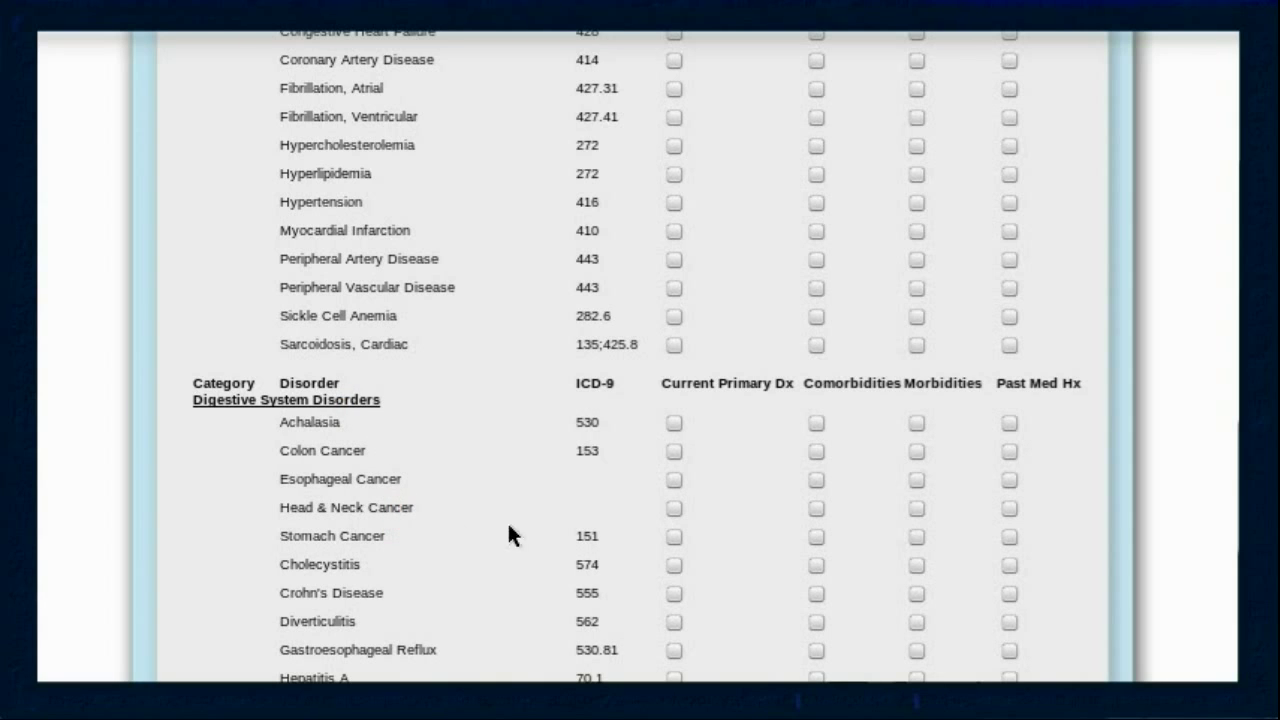
{"action": "left_click", "coordinate": [674, 508]}
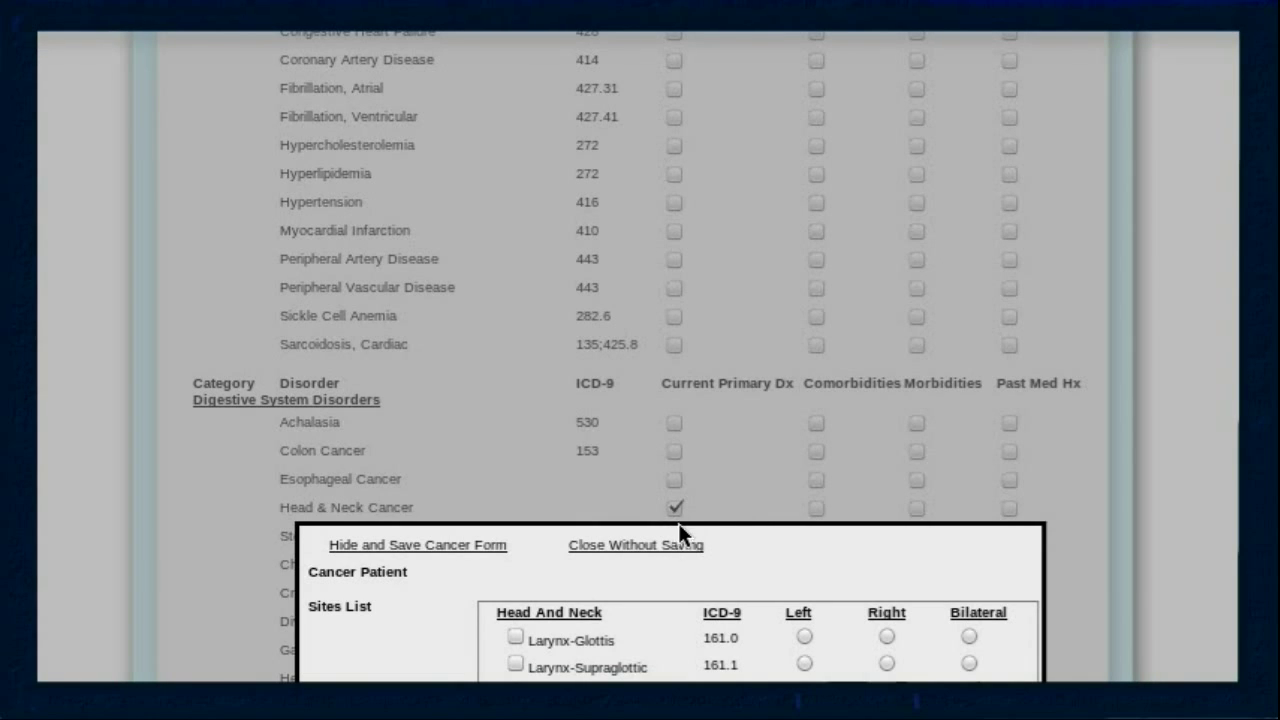
Record Surgery, postoperative Radiation Therapy and Chemotherapy in the cancer form, and close the form
{"action": "scroll", "coordinate": [1039, 427], "scroll_direction": "down", "scroll_amount": 15}
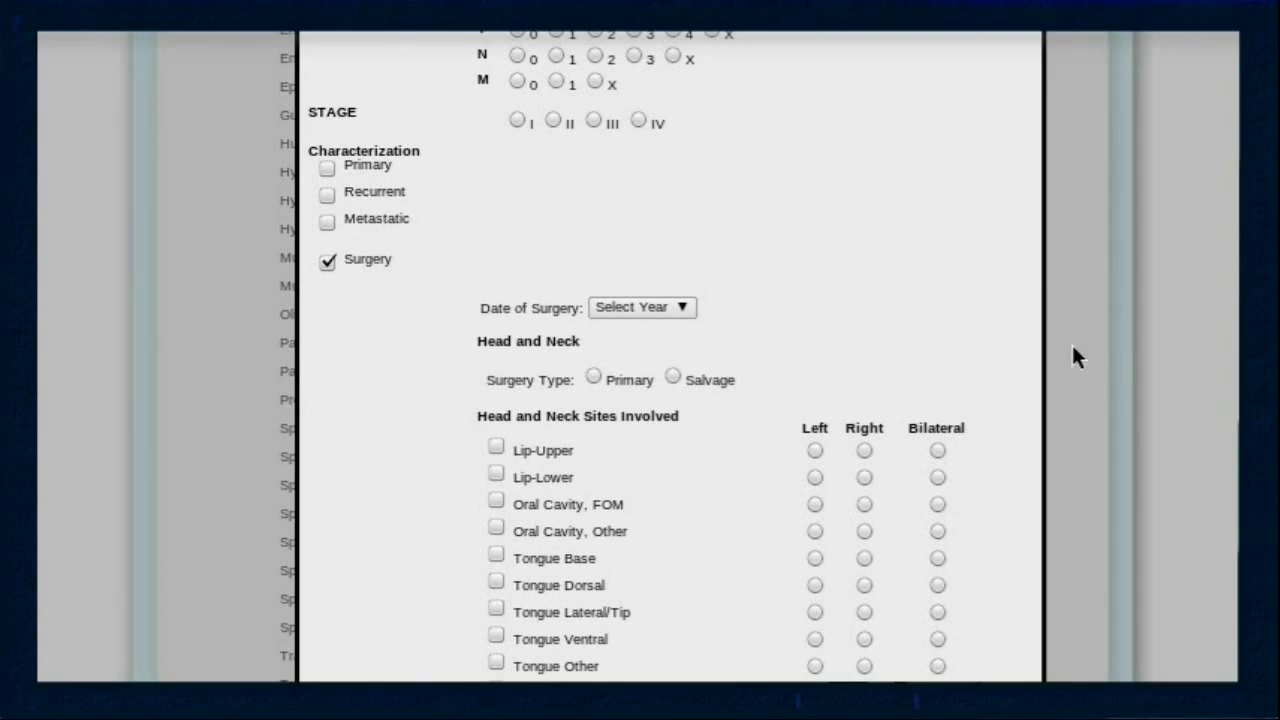
{"action": "scroll", "coordinate": [1121, 324], "scroll_direction": "down", "scroll_amount": 5}
{"action": "scroll", "coordinate": [1115, 317], "scroll_direction": "down", "scroll_amount": 10}
{"action": "left_click", "coordinate": [327, 247]}
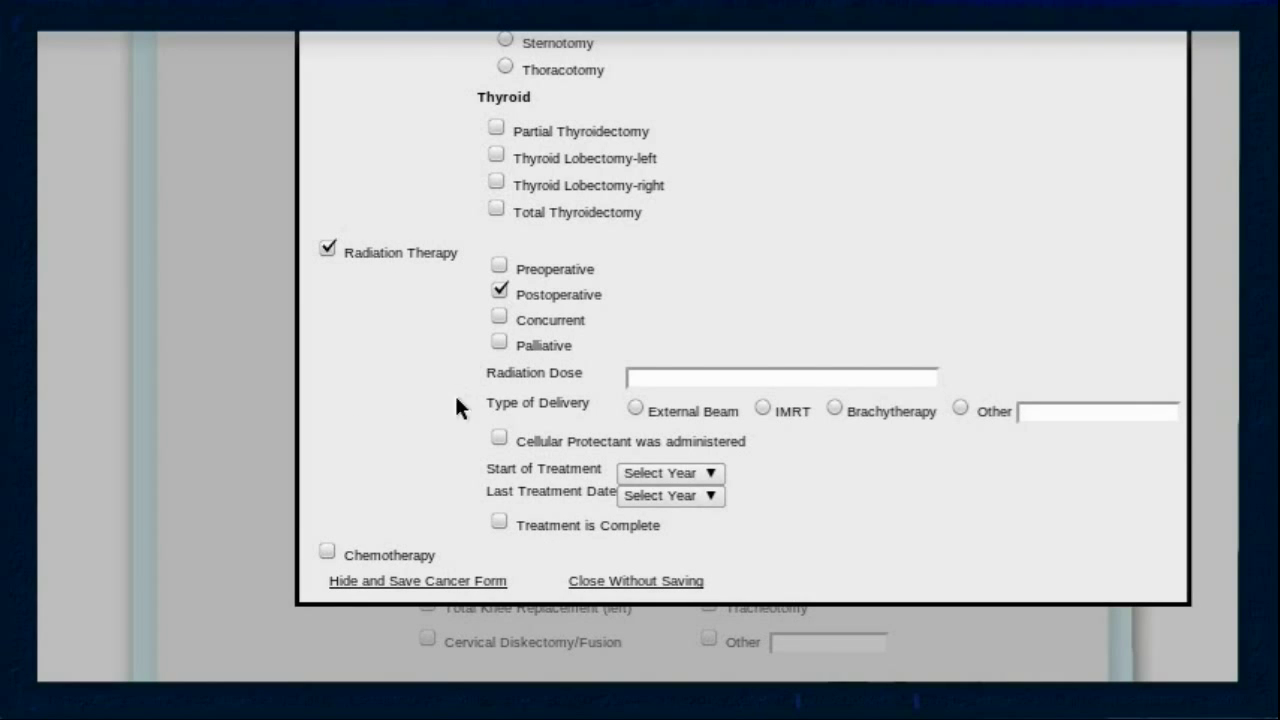
{"action": "left_click", "coordinate": [327, 552]}
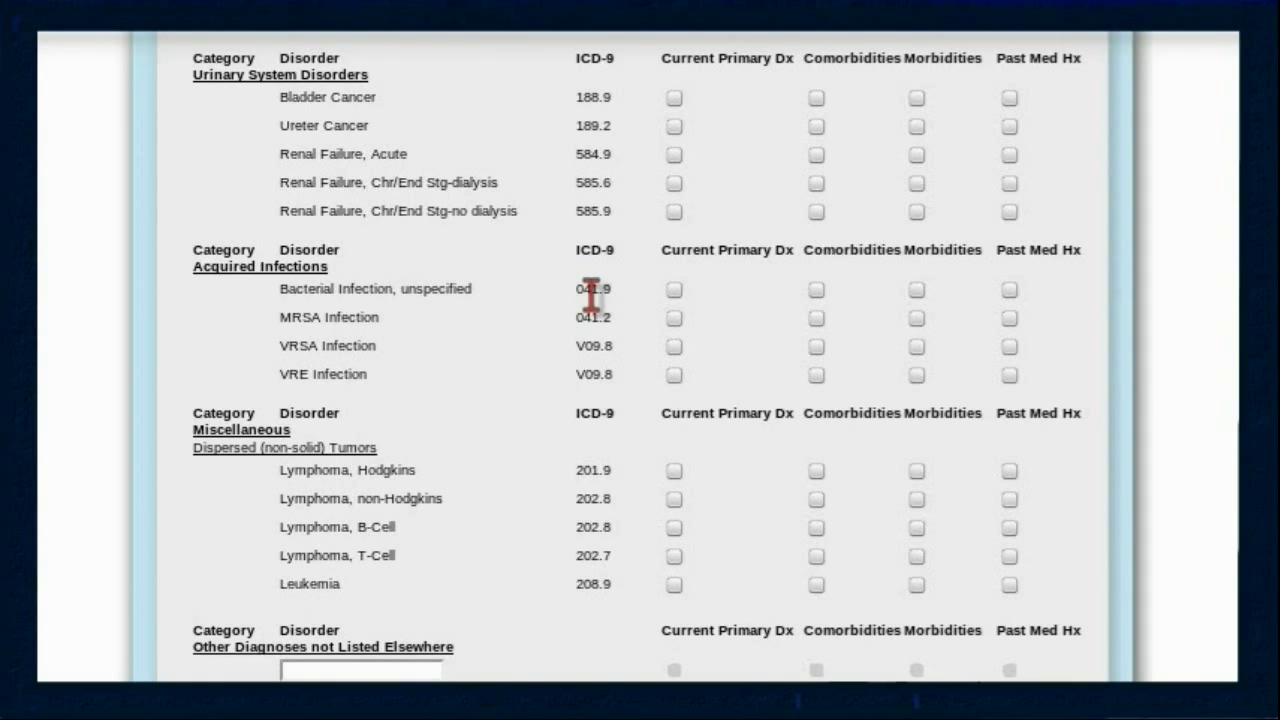
Examine the remaining history sections, from other diagnoses and surgical history to medical treatments, medications, allergies and speech-language pathology diagnosis
{"action": "scroll", "coordinate": [591, 297], "scroll_direction": "down", "scroll_amount": 10}
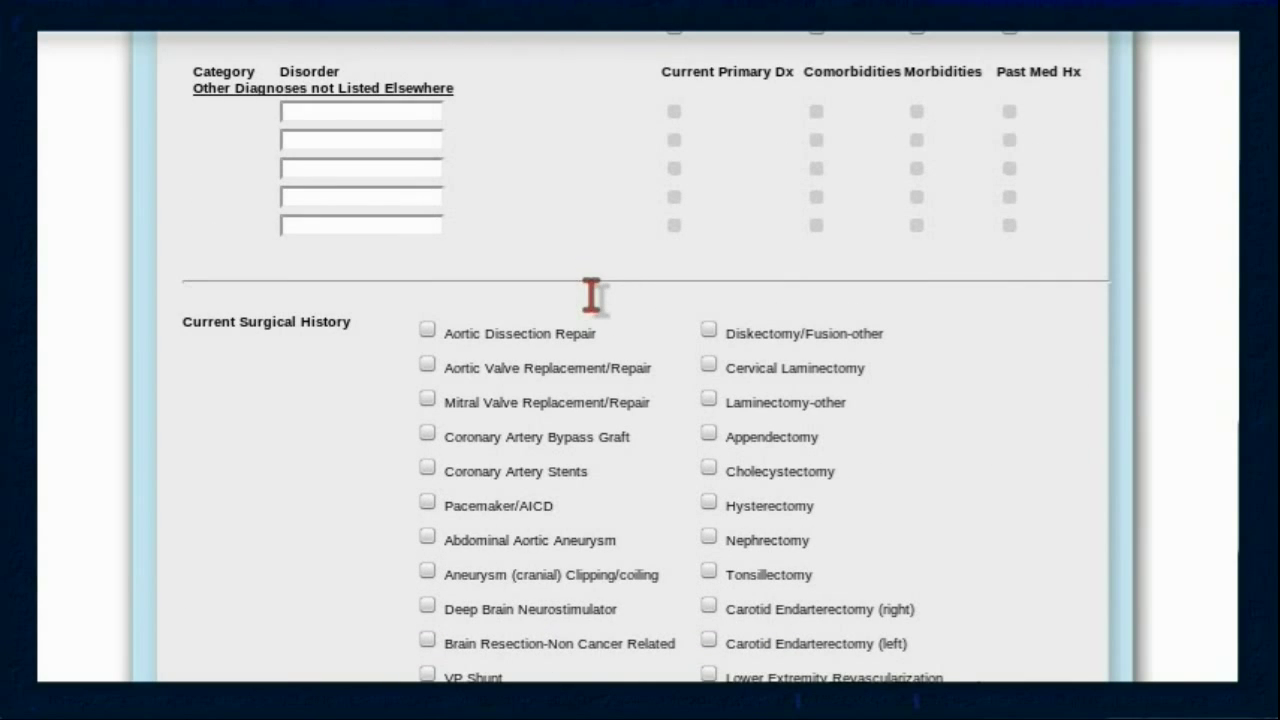
{"action": "scroll", "coordinate": [571, 286], "scroll_direction": "down", "scroll_amount": 3}
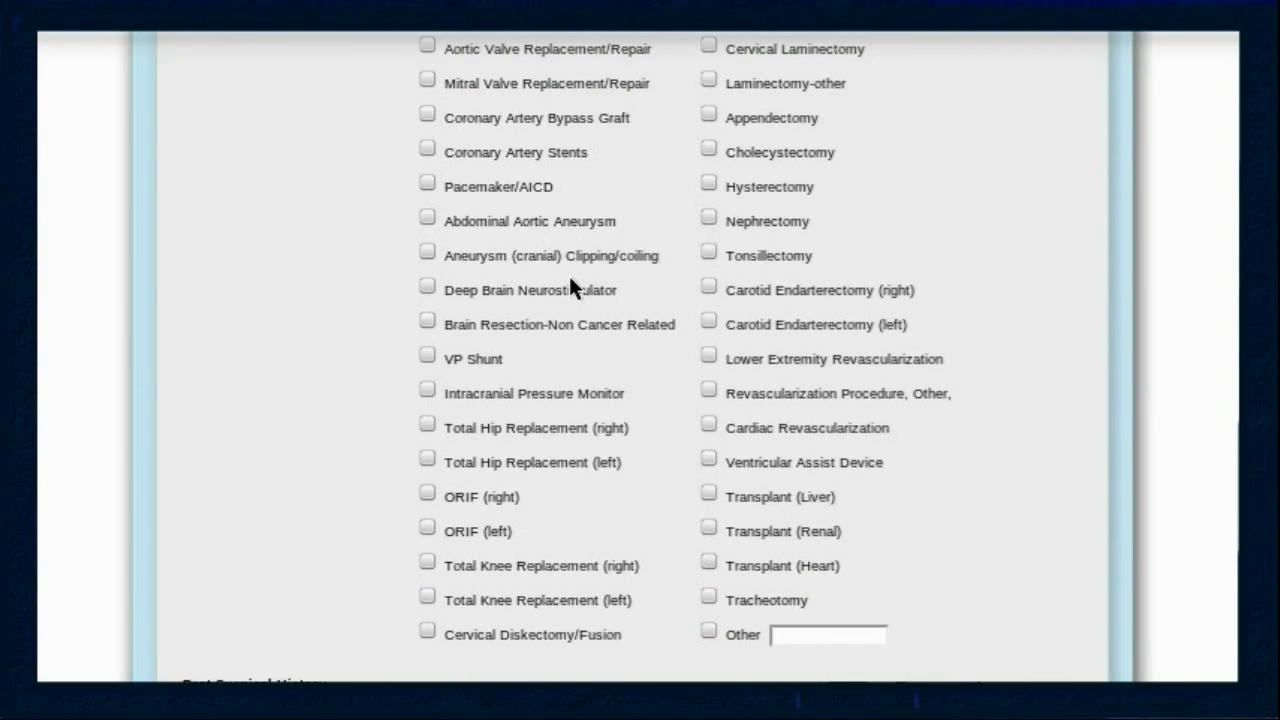
{"action": "scroll", "coordinate": [571, 285], "scroll_direction": "down", "scroll_amount": 3}
{"action": "scroll", "coordinate": [571, 285], "scroll_direction": "down", "scroll_amount": 2}
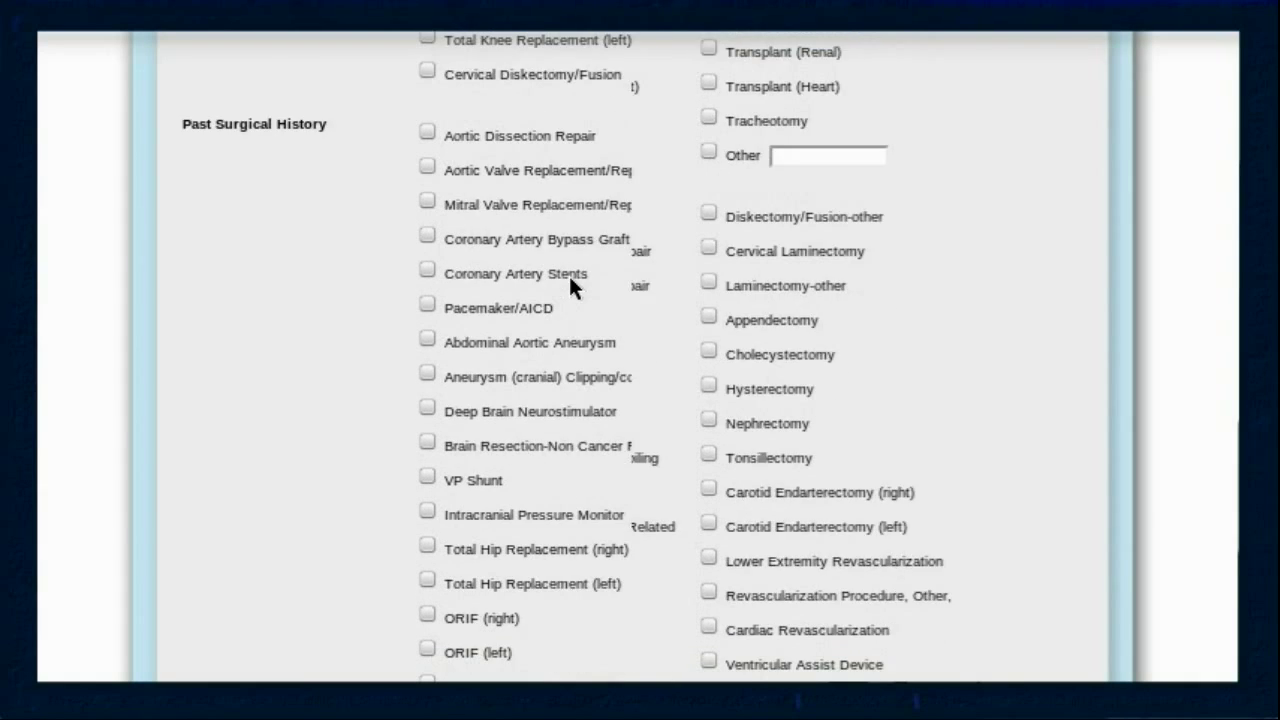
{"action": "scroll", "coordinate": [570, 278], "scroll_direction": "down", "scroll_amount": 2}
{"action": "scroll", "coordinate": [573, 279], "scroll_direction": "down", "scroll_amount": 4}
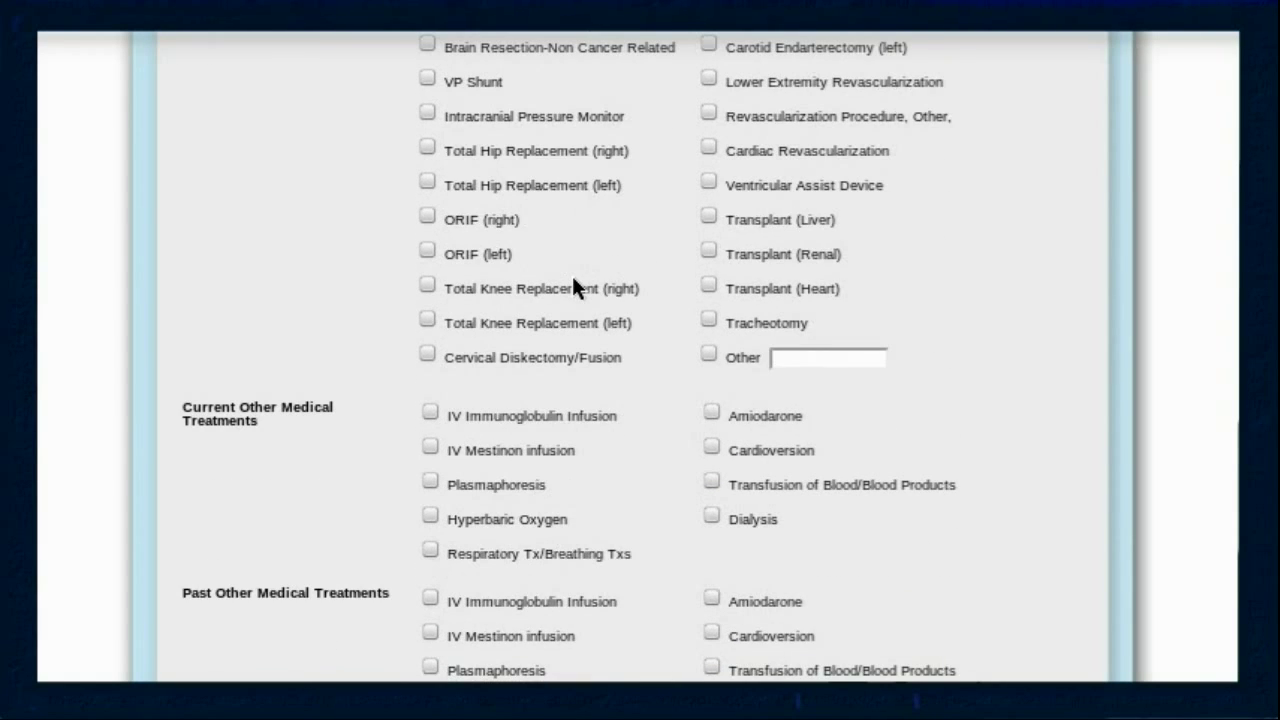
{"action": "scroll", "coordinate": [573, 281], "scroll_direction": "down", "scroll_amount": 3}
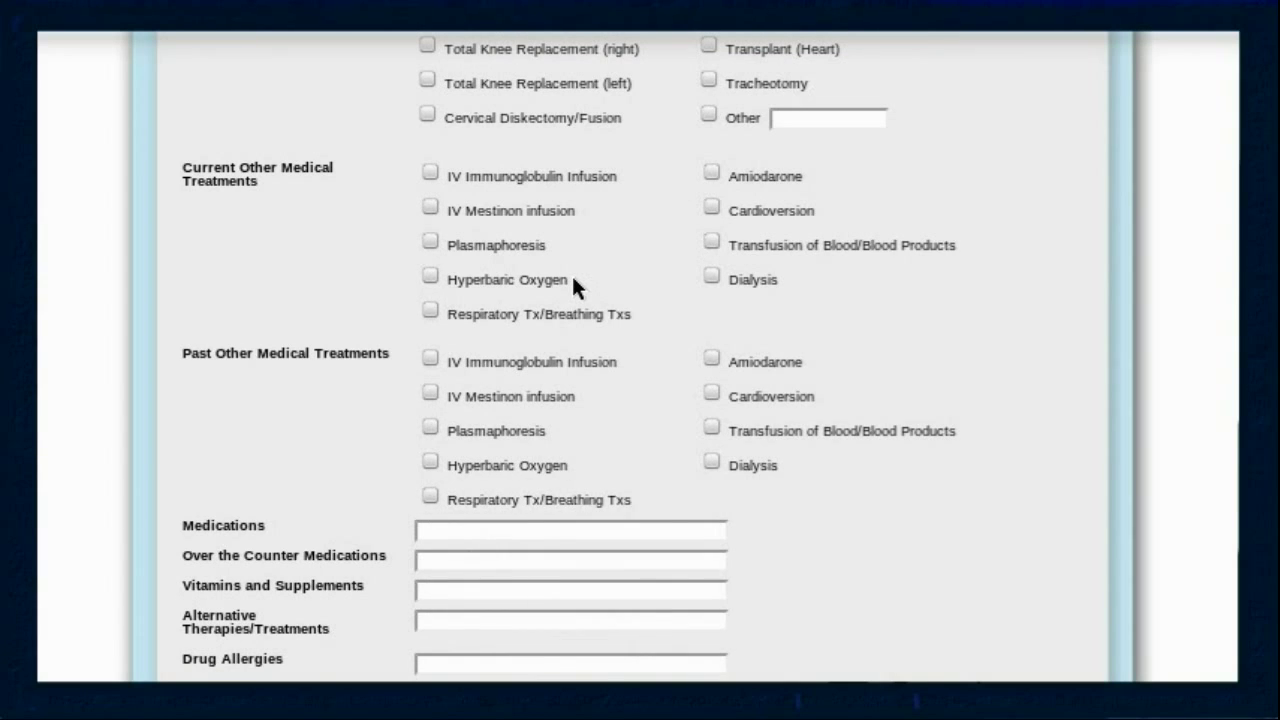
{"action": "scroll", "coordinate": [573, 281], "scroll_direction": "down", "scroll_amount": 3}
{"action": "scroll", "coordinate": [573, 287], "scroll_direction": "down", "scroll_amount": 4}
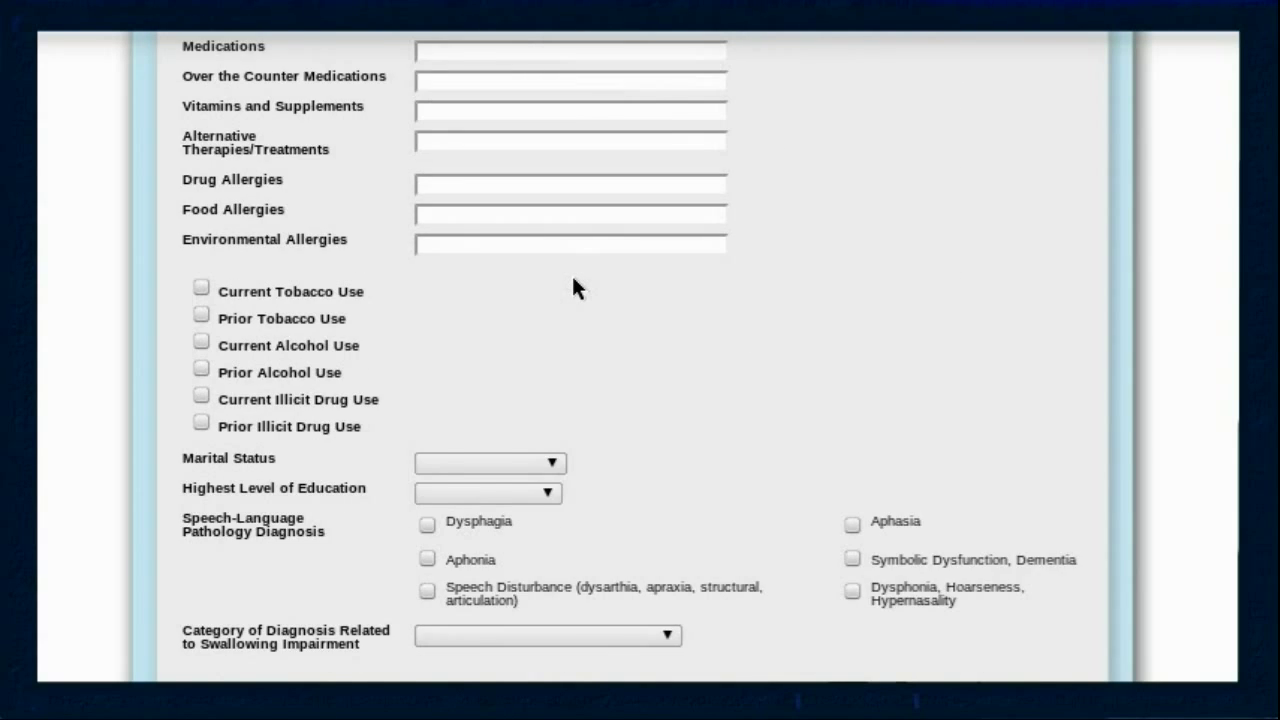
Save the patient history with a new study added, and review the study's exam, patient status, pre-study diet and imaging fields
{"action": "left_click", "coordinate": [355, 678]}
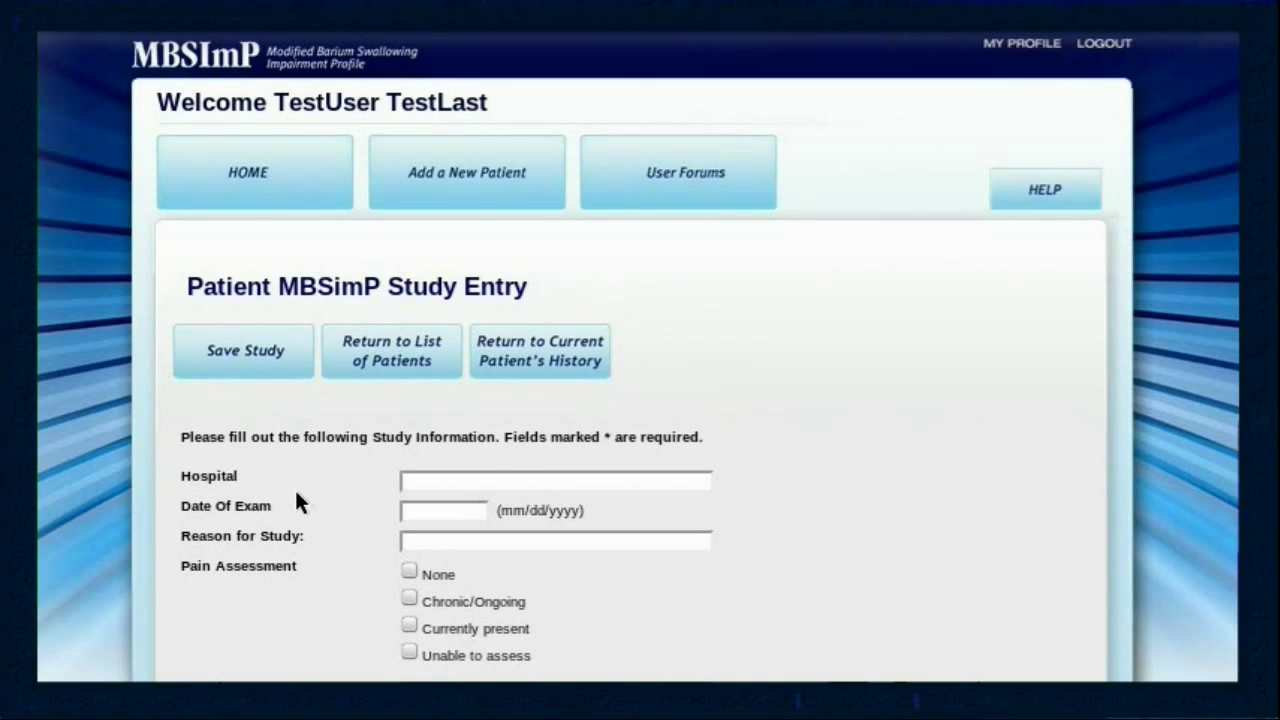
{"action": "scroll", "coordinate": [306, 423], "scroll_direction": "down", "scroll_amount": 5}
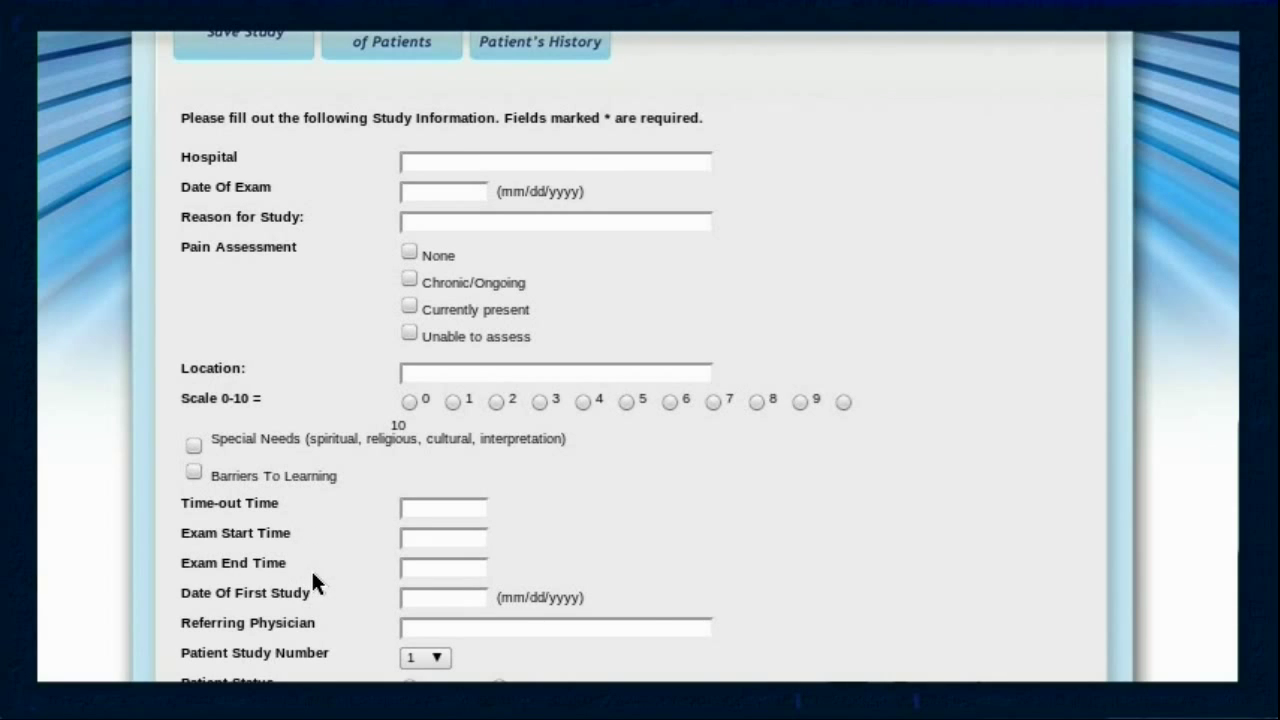
{"action": "scroll", "coordinate": [311, 568], "scroll_direction": "down", "scroll_amount": 3}
{"action": "scroll", "coordinate": [313, 575], "scroll_direction": "down", "scroll_amount": 6}
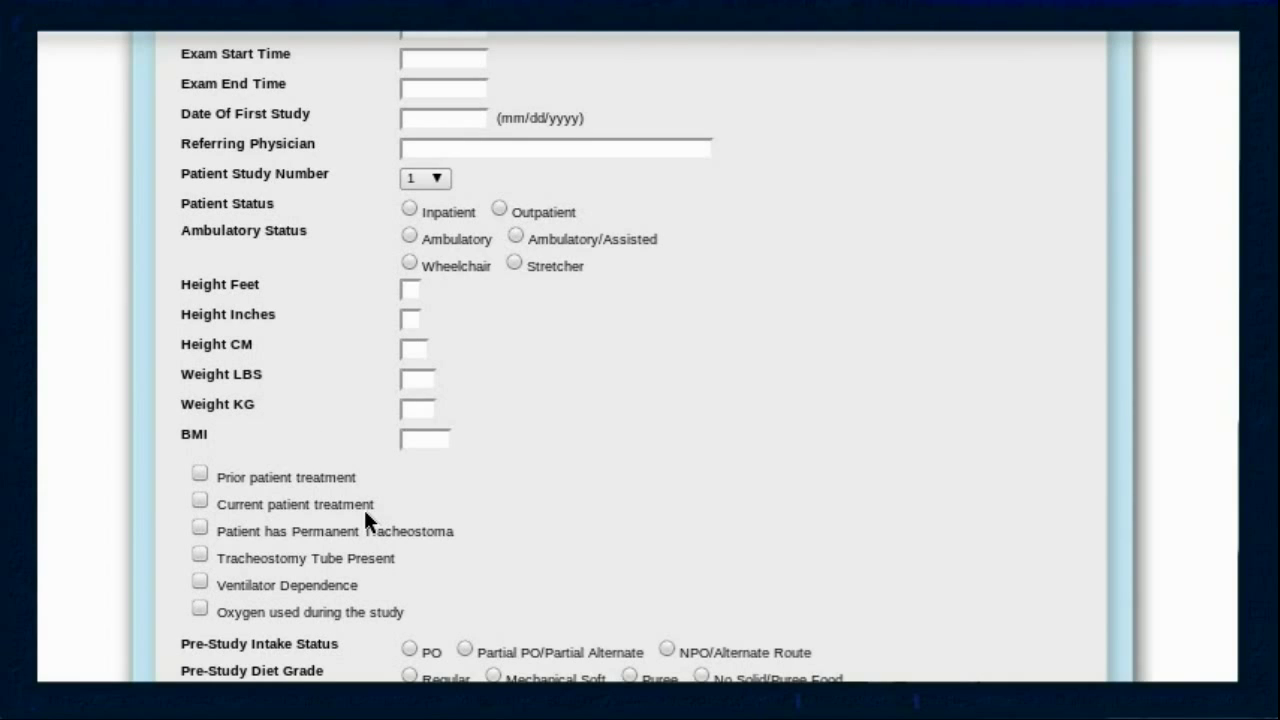
{"action": "scroll", "coordinate": [363, 507], "scroll_direction": "down", "scroll_amount": 7}
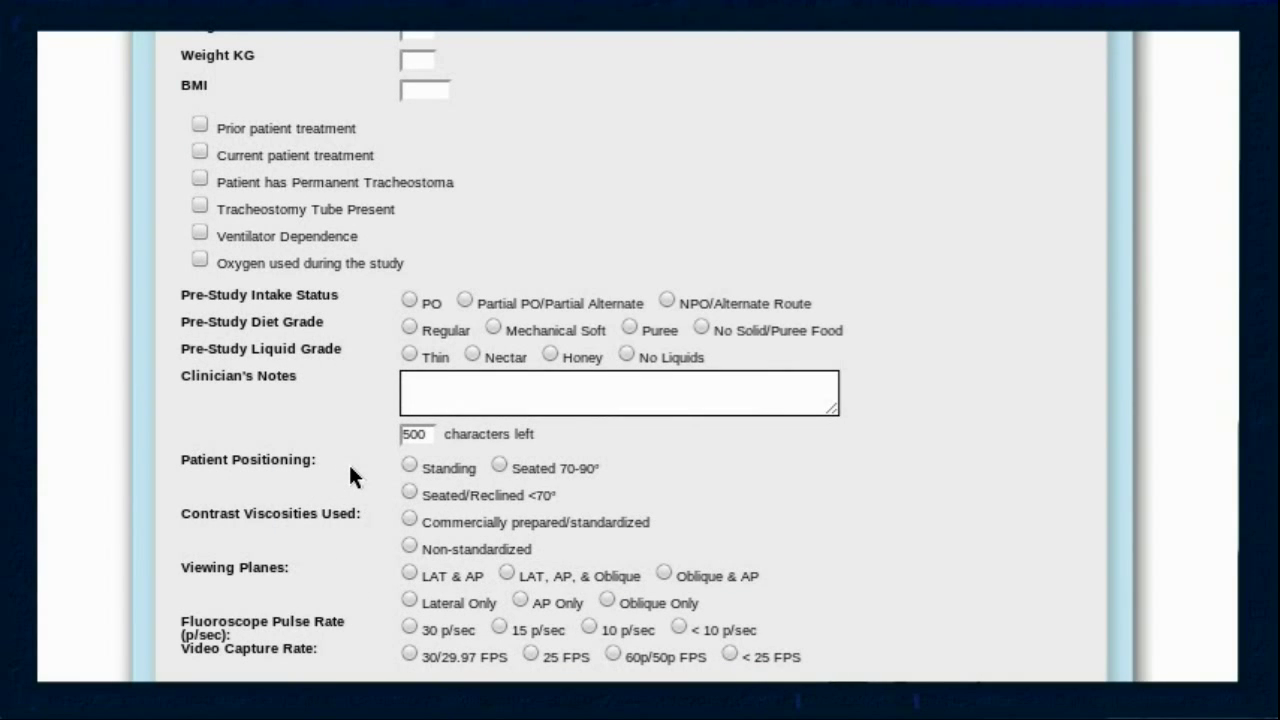
{"action": "scroll", "coordinate": [350, 476], "scroll_direction": "down", "scroll_amount": 2}
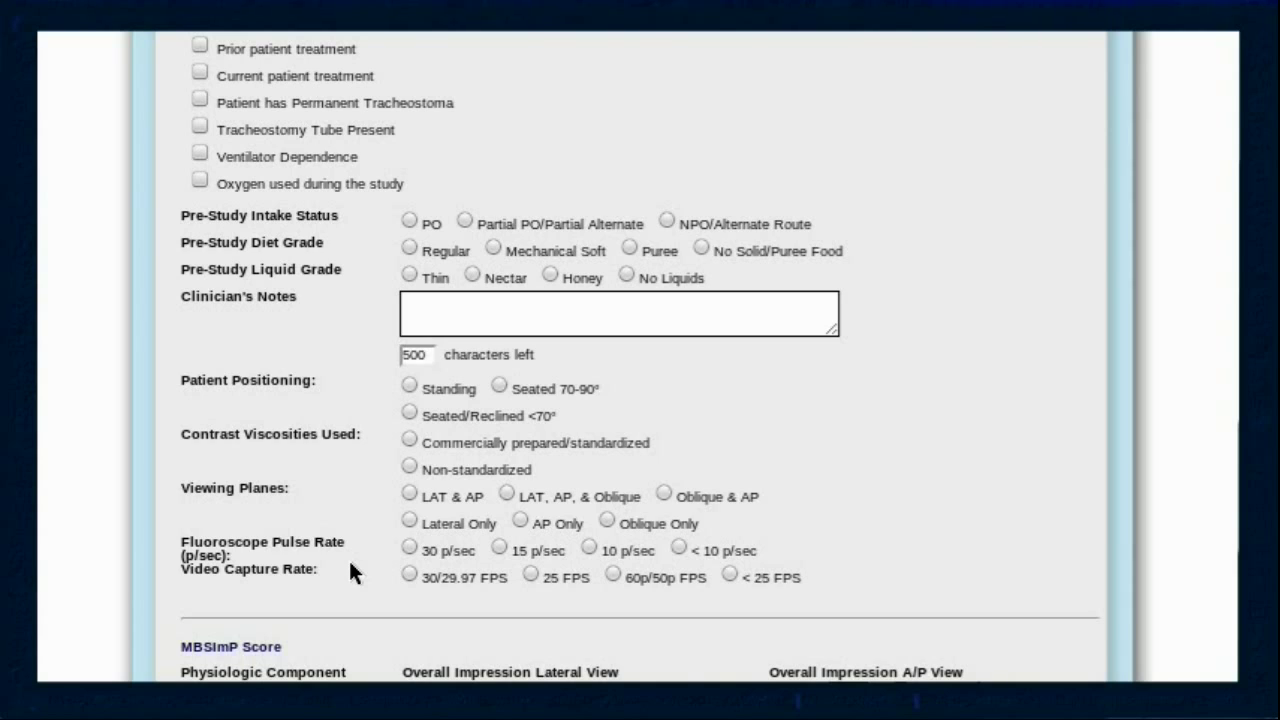
Score Lip Closure 1, Hold Position 2, Bolus Preparation 3, Bolus Transport 2, Oral Residue 2, Initiation Pharyngeal Swallow 1 and Soft Palate Elevation 1
{"action": "scroll", "coordinate": [350, 565], "scroll_direction": "down", "scroll_amount": 10}
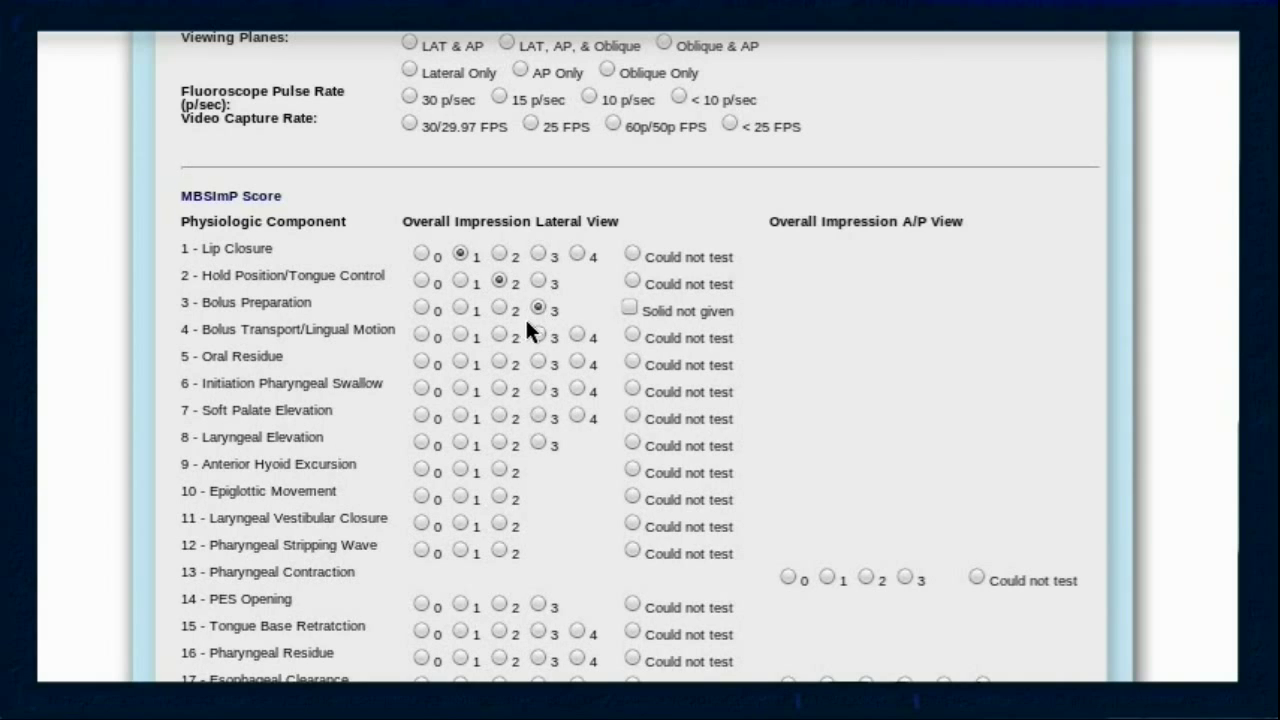
{"action": "left_click", "coordinate": [499, 334]}
{"action": "left_click", "coordinate": [499, 361]}
{"action": "left_click", "coordinate": [460, 388]}
{"action": "left_click", "coordinate": [460, 415]}
Score component 8 as 2, 9 to 11 as 1, 12 as 0, 13 as 1, 14 to 16 as 2, and A/P 17 as 3
{"action": "left_click", "coordinate": [499, 442]}
{"action": "left_click", "coordinate": [460, 469]}
{"action": "left_click", "coordinate": [460, 496]}
{"action": "left_click", "coordinate": [460, 523]}
{"action": "scroll", "coordinate": [381, 349], "scroll_direction": "down", "scroll_amount": 3}
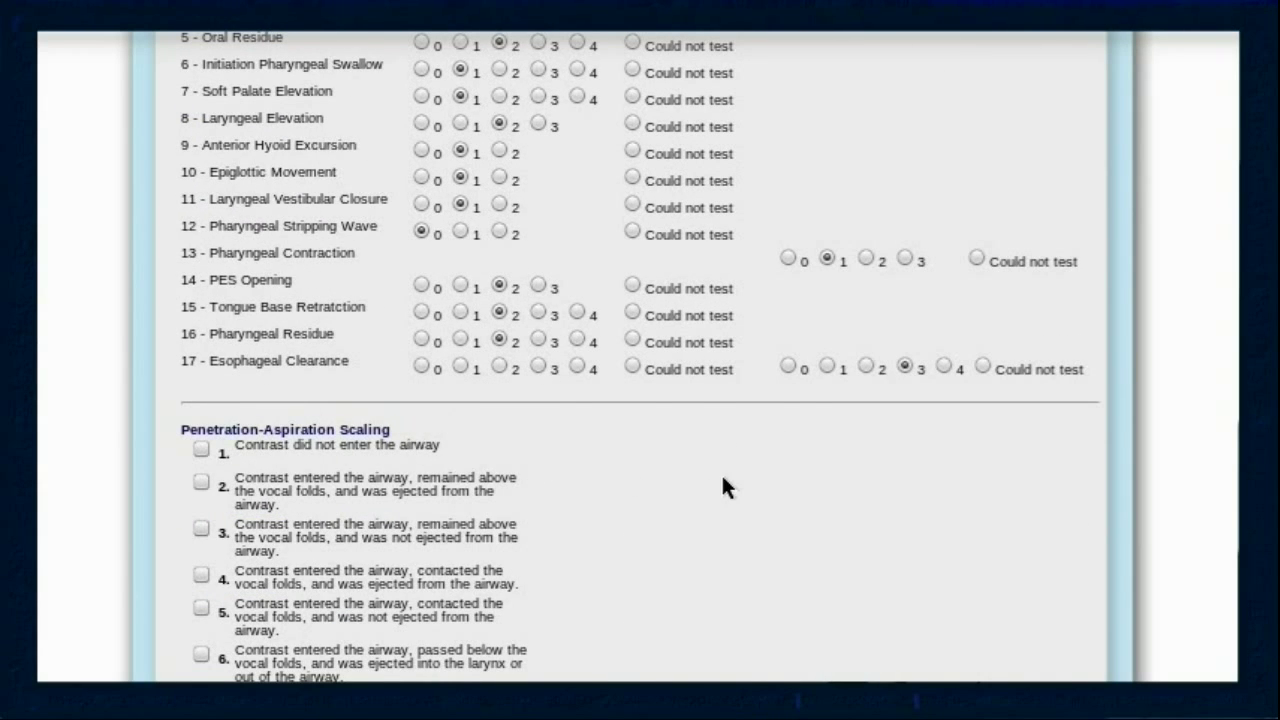
Examine the study's remaining sections on penetration-aspiration scaling, compensatory strategies and therapeutic endeavors
{"action": "scroll", "coordinate": [640, 400], "scroll_direction": "down", "scroll_amount": 10}
{"action": "scroll", "coordinate": [603, 277], "scroll_direction": "down", "scroll_amount": 4}
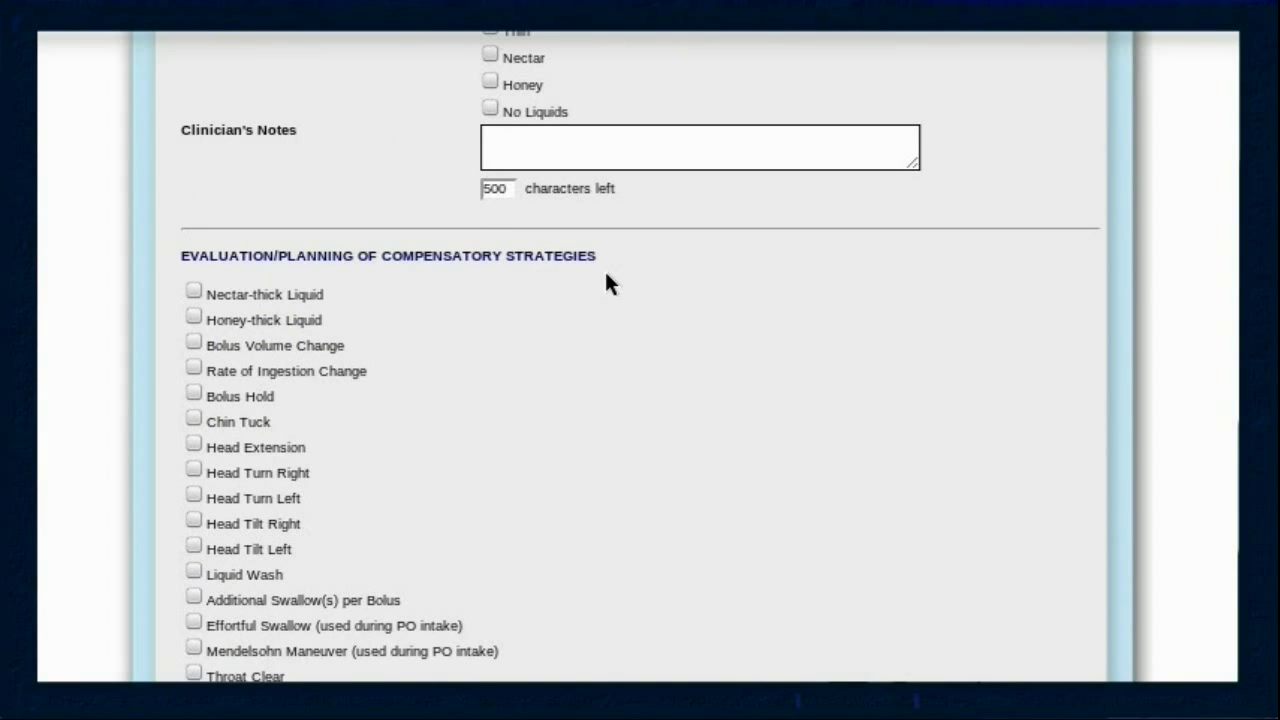
{"action": "scroll", "coordinate": [606, 274], "scroll_direction": "down", "scroll_amount": 6}
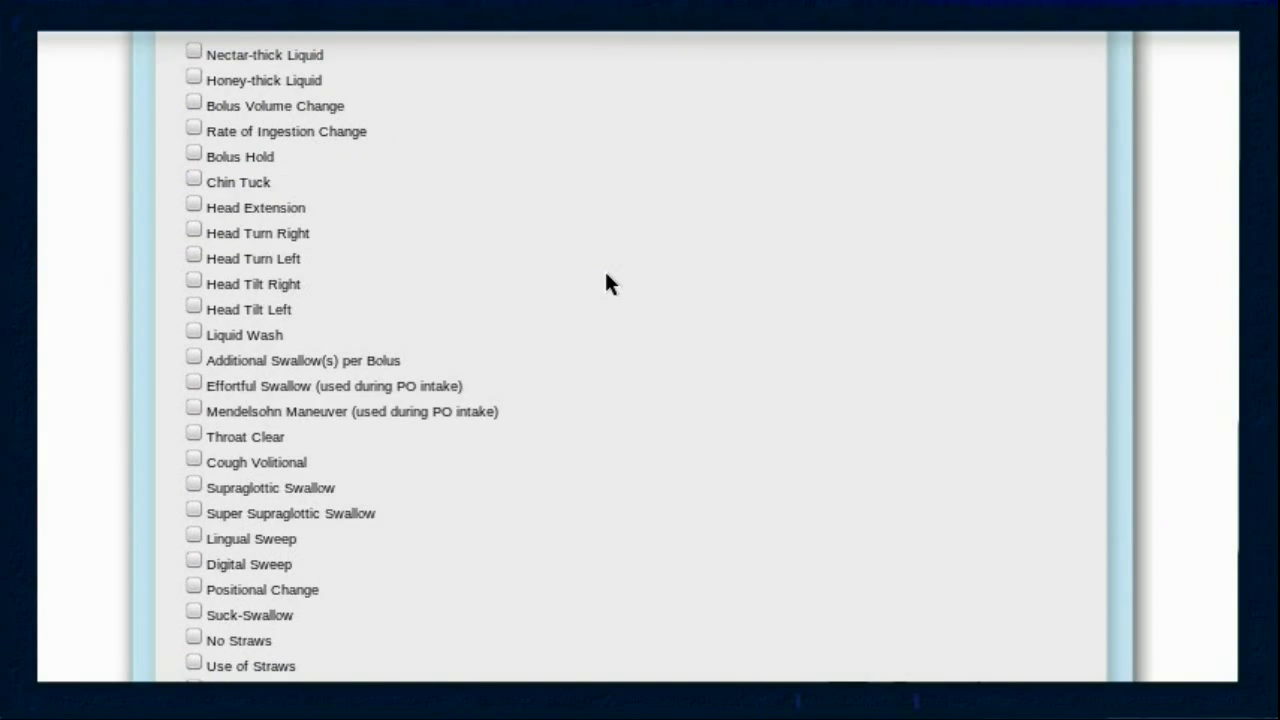
{"action": "scroll", "coordinate": [606, 272], "scroll_direction": "down", "scroll_amount": 3}
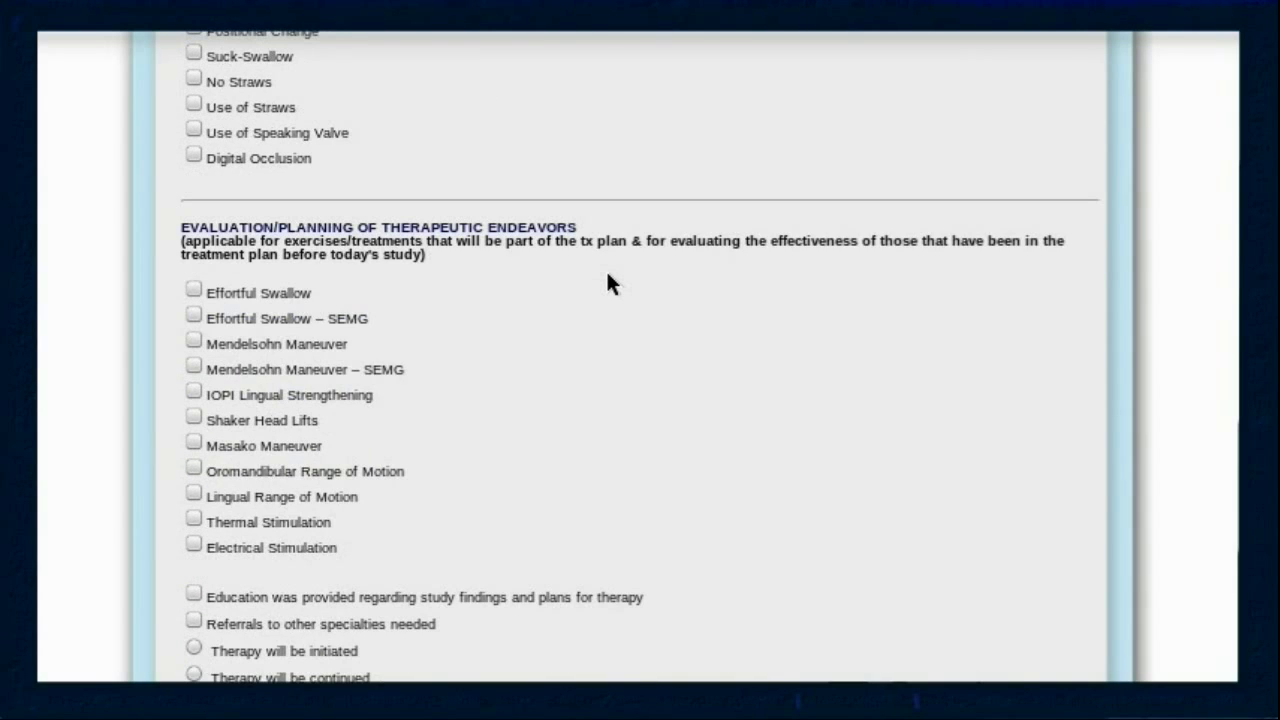
{"action": "scroll", "coordinate": [608, 275], "scroll_direction": "down", "scroll_amount": 6}
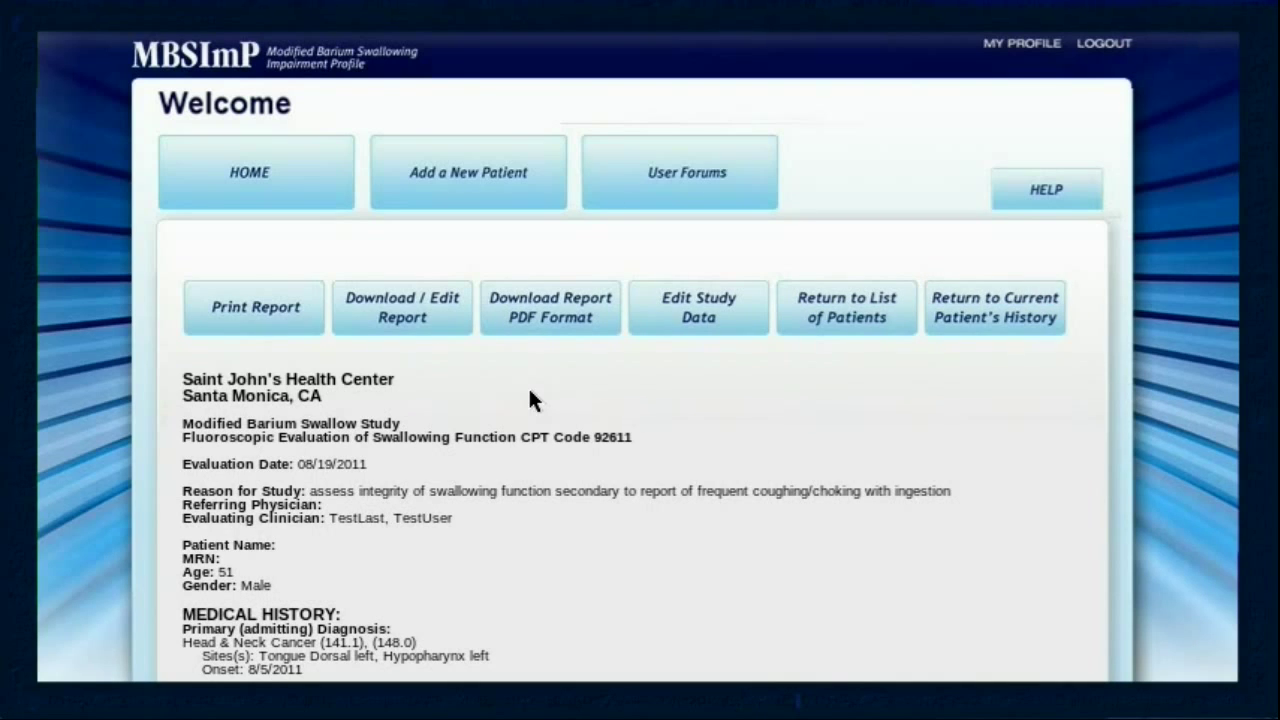
Review the Modified Barium Swallow Study report from medical history through results, assessment and plan, and return to the home page
{"action": "scroll", "coordinate": [528, 386], "scroll_direction": "down", "scroll_amount": 3}
{"action": "scroll", "coordinate": [556, 350], "scroll_direction": "down", "scroll_amount": 8}
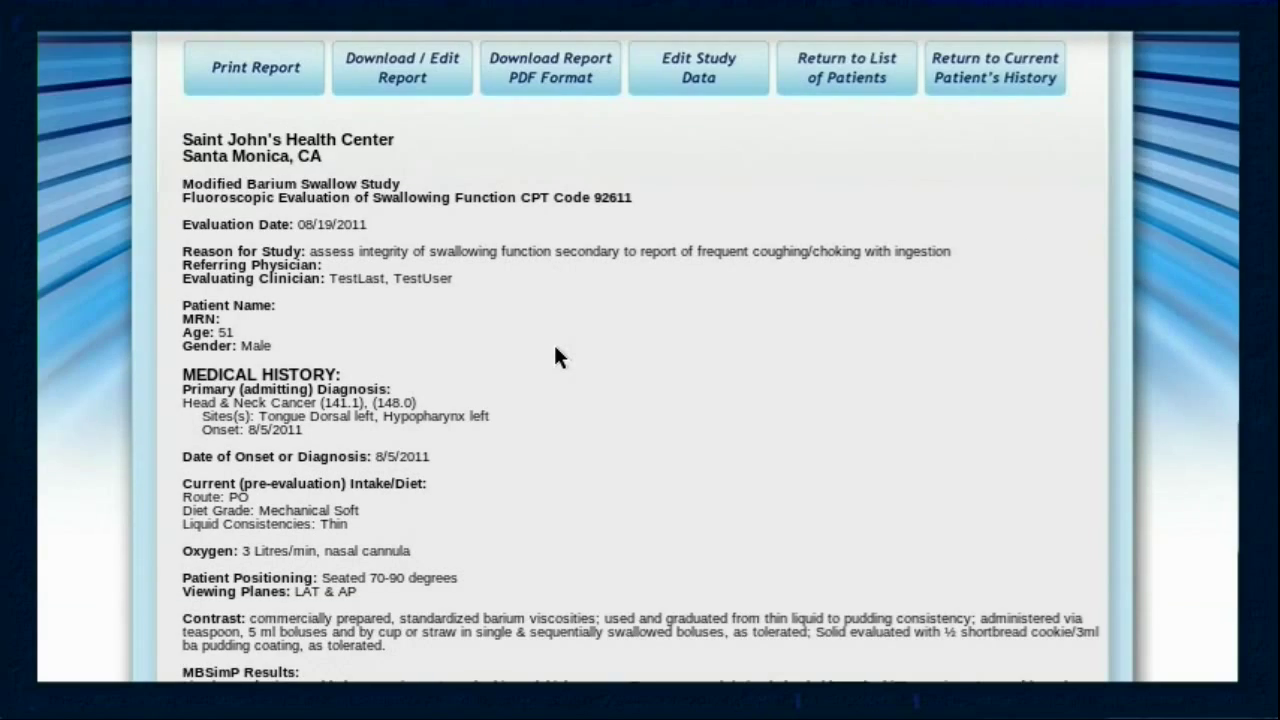
{"action": "scroll", "coordinate": [930, 320], "scroll_direction": "down", "scroll_amount": 5}
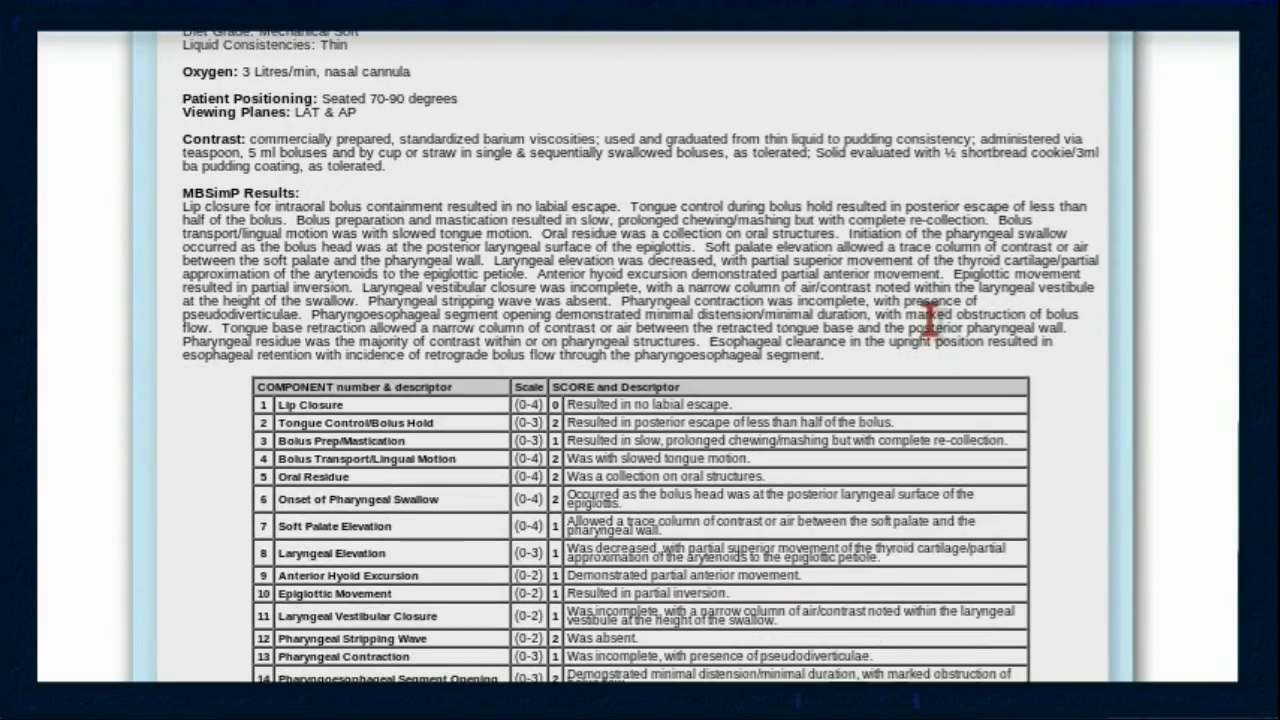
{"action": "scroll", "coordinate": [1073, 398], "scroll_direction": "down", "scroll_amount": 2}
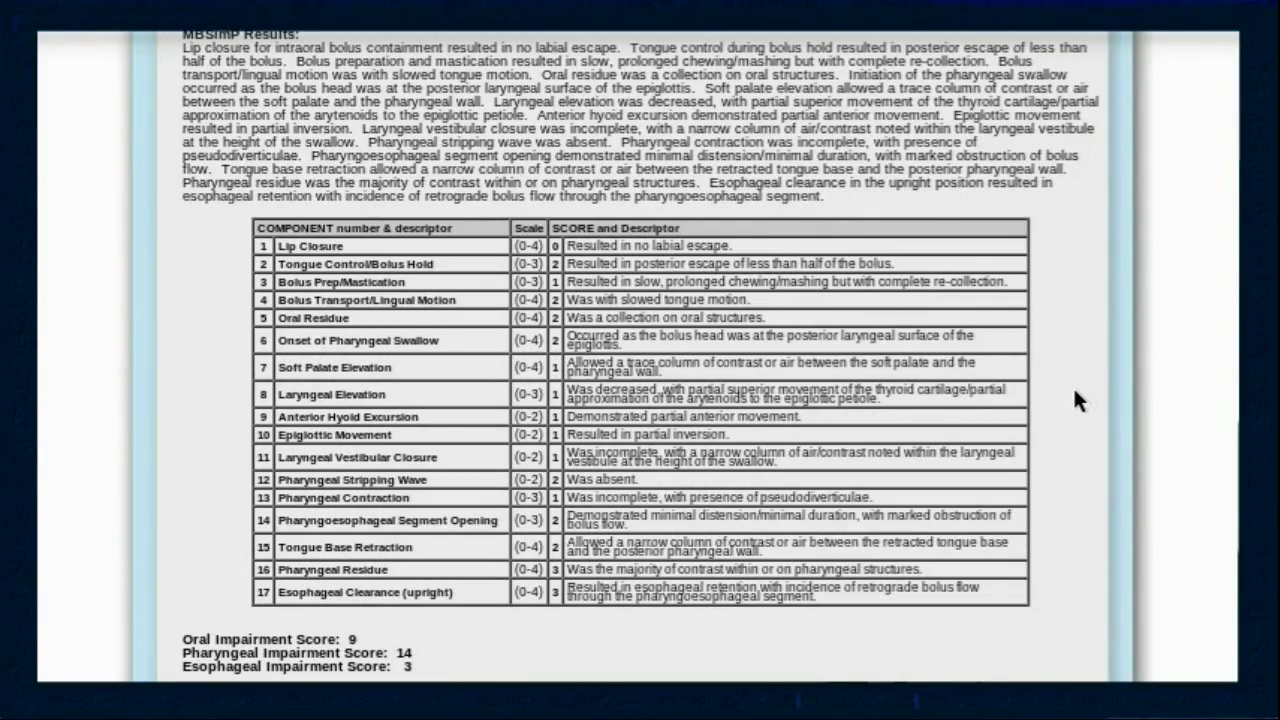
{"action": "scroll", "coordinate": [1075, 392], "scroll_direction": "down", "scroll_amount": 8}
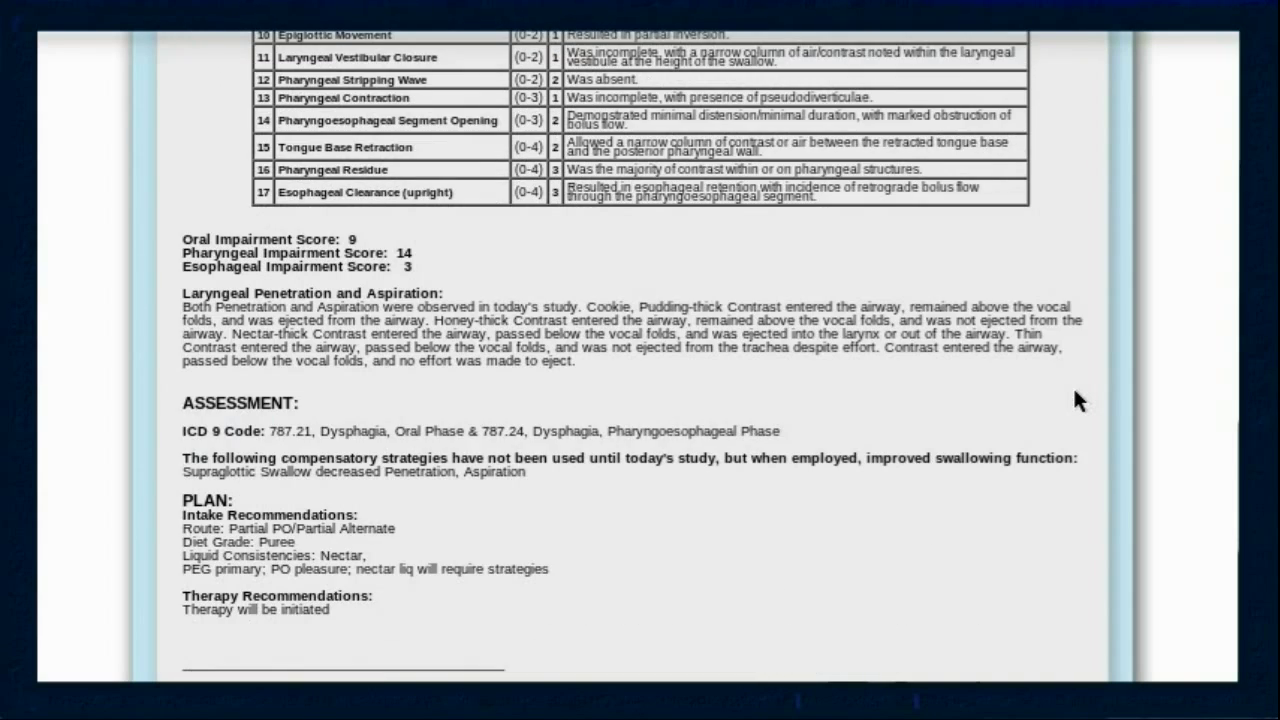
{"action": "scroll", "coordinate": [1073, 386], "scroll_direction": "down", "scroll_amount": 2}
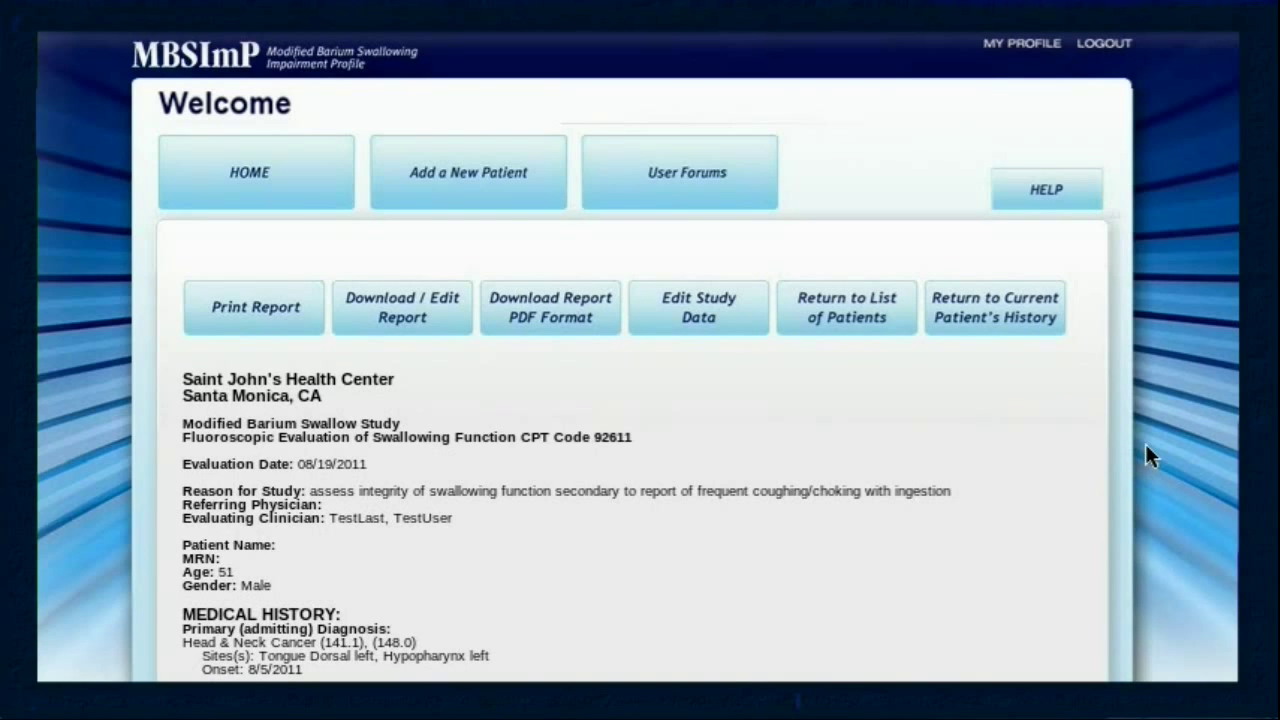
{"action": "left_click", "coordinate": [235, 165]}
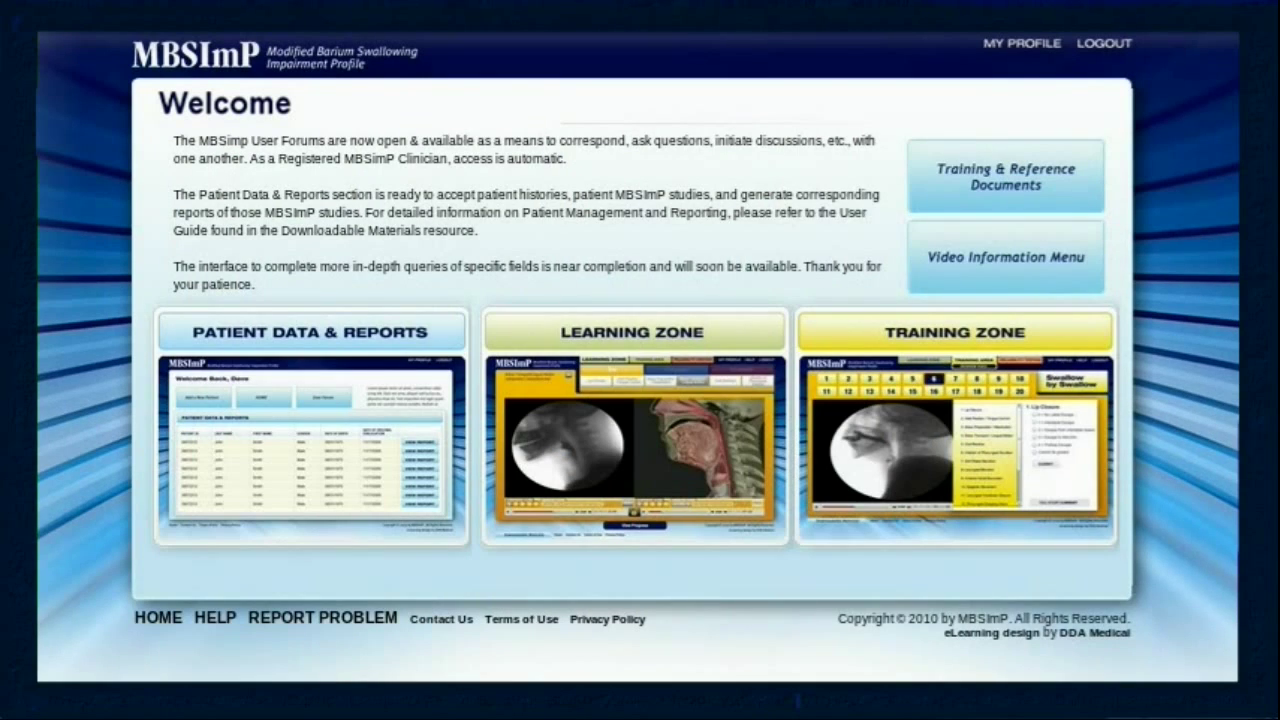